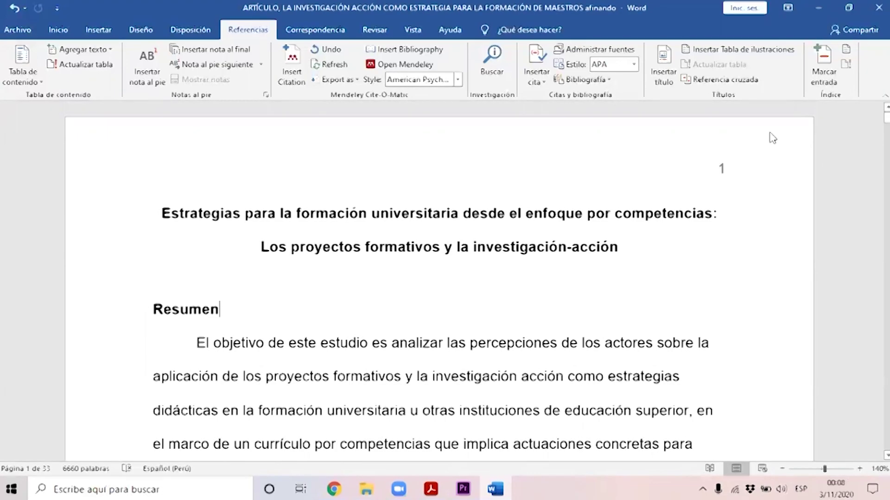
Step: Check the document's custom page margins and paper size in the page setup, and accept them
left_click(58, 30)
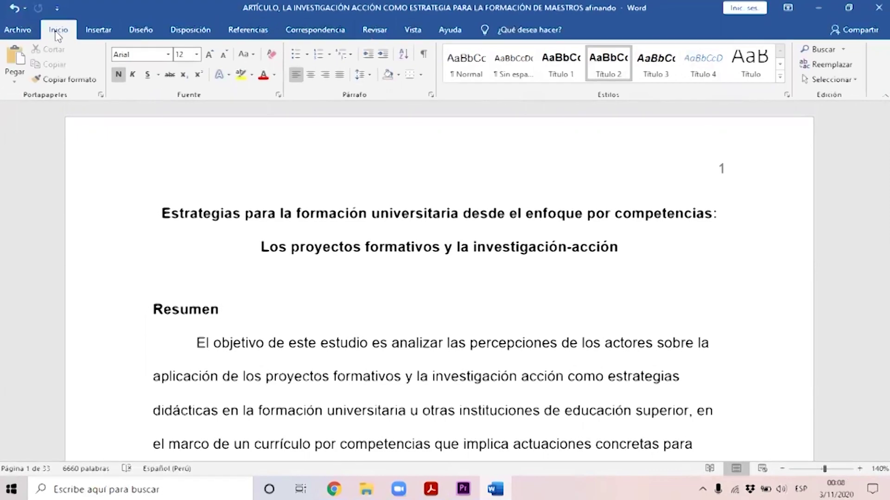
left_click(188, 31)
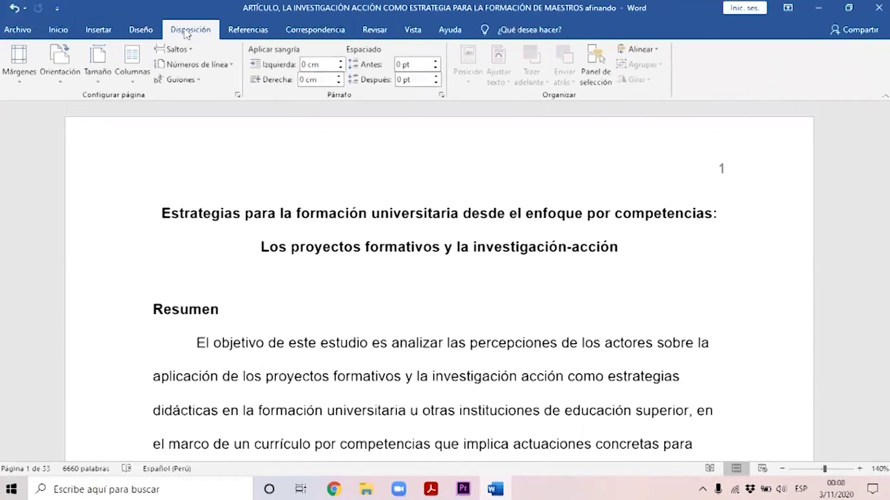
left_click(14, 69)
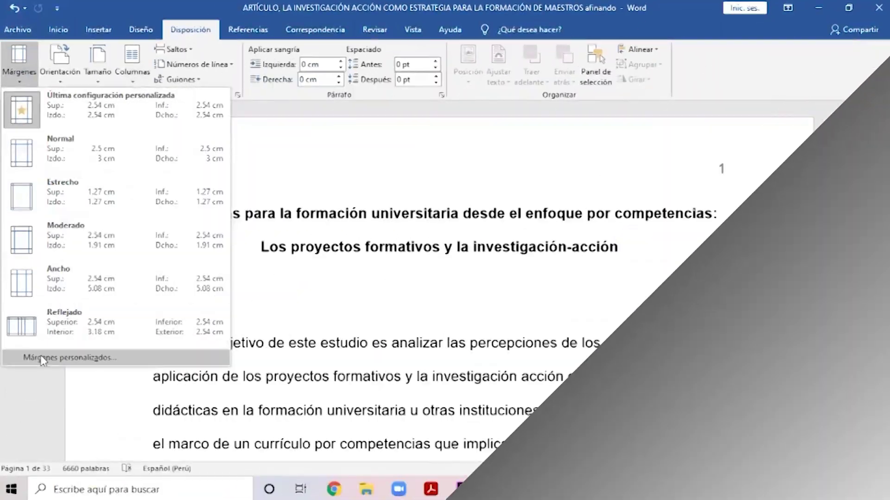
left_click(43, 359)
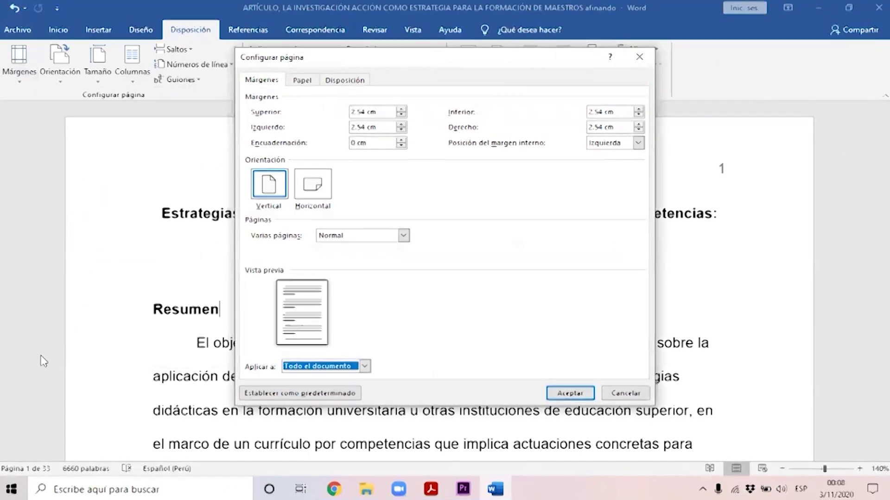
left_click(302, 81)
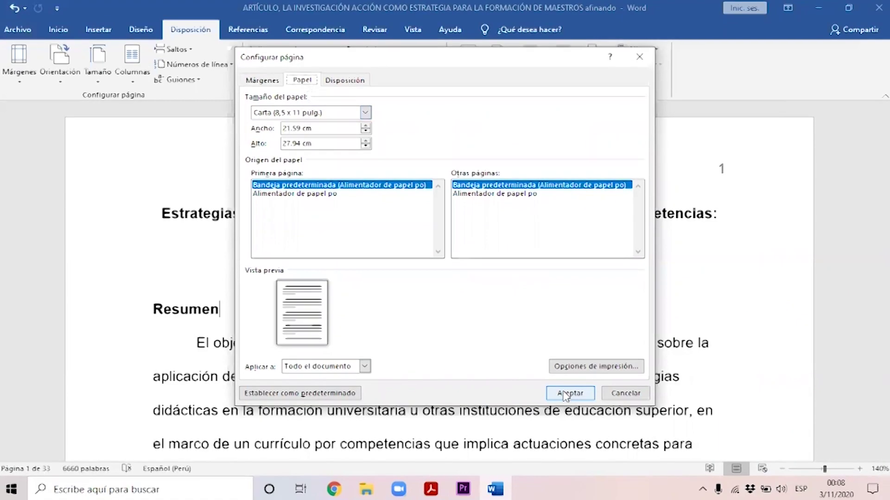
key("Return")
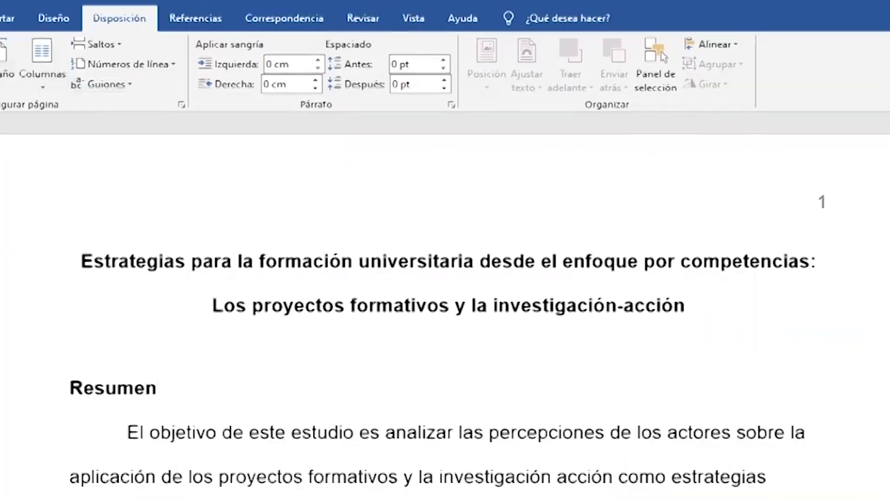
Step: Review the font, size, bold and alignment settings of the article title's Título 1 style
left_click(58, 29)
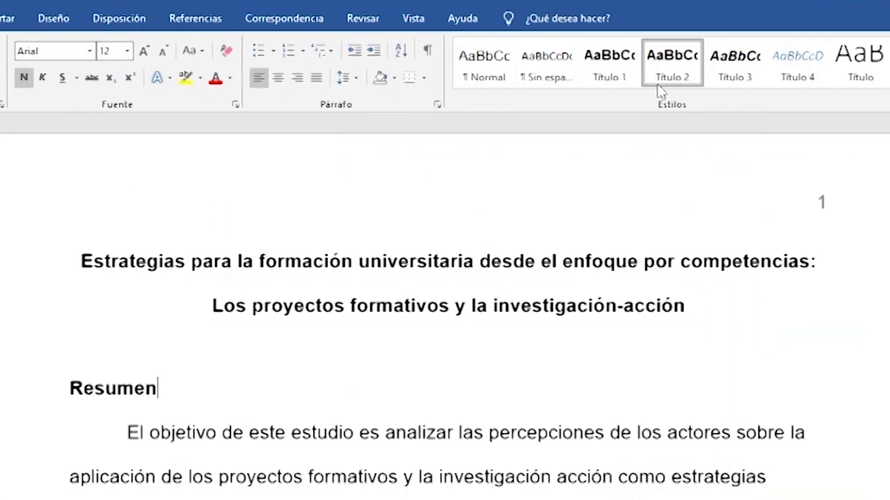
left_click(457, 258)
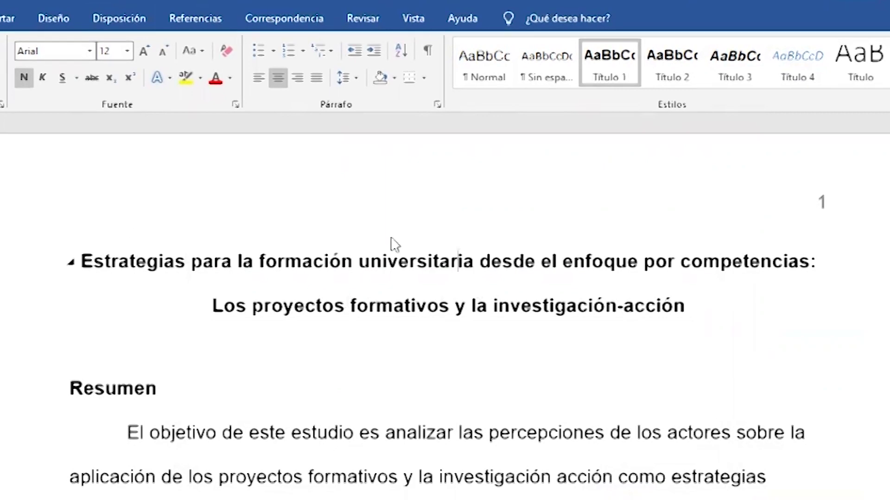
right_click(609, 77)
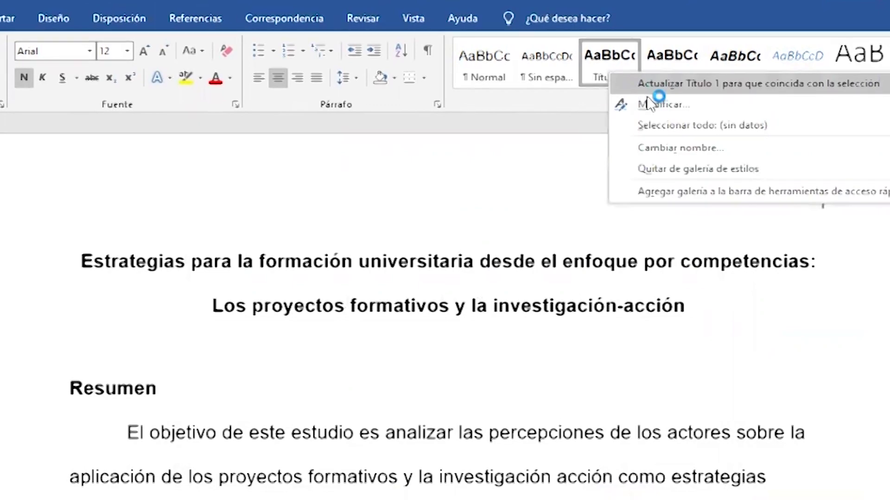
left_click(660, 105)
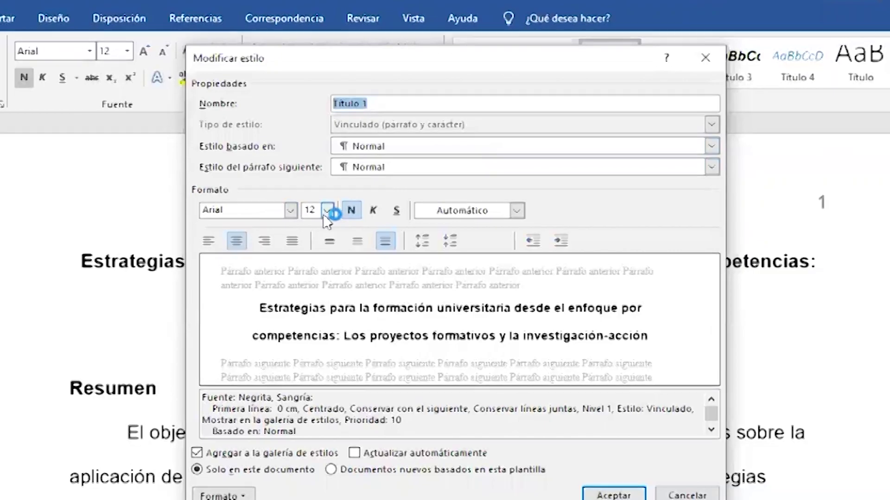
left_click(355, 212)
left_click(604, 489)
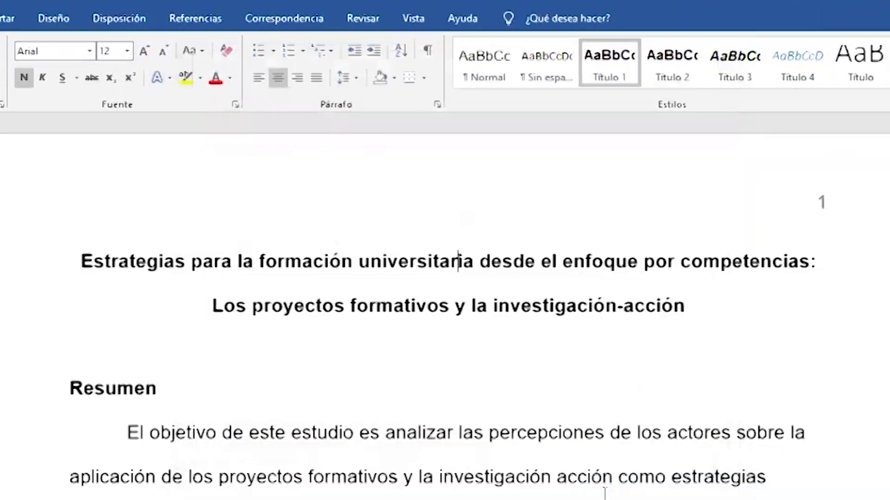
Step: Check that the document's citation and bibliography style is set to APA
scroll(506, 359, "down", 5)
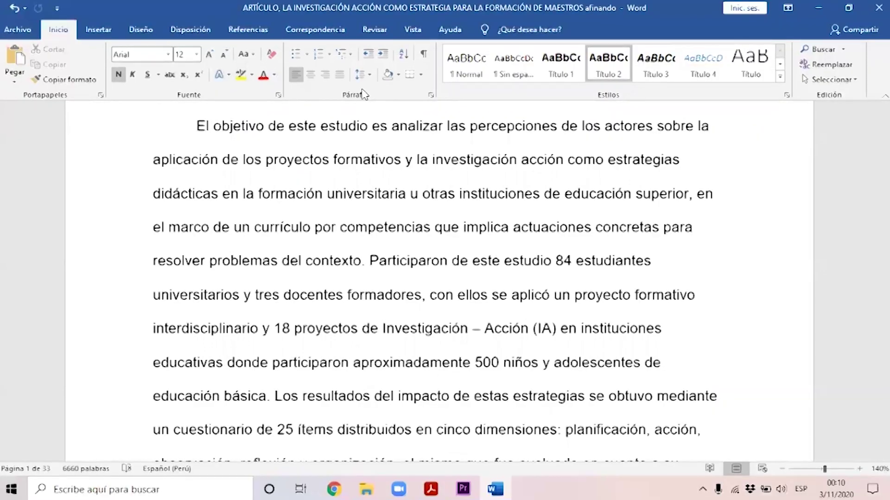
left_click(242, 30)
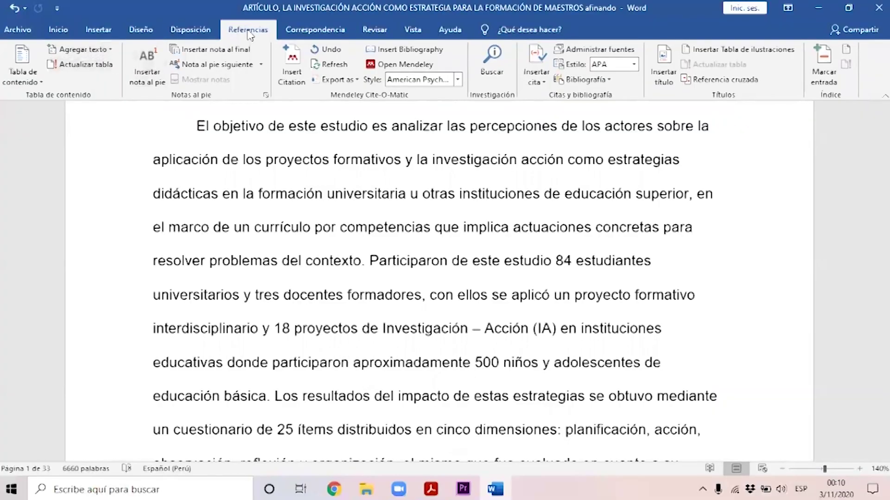
left_click(634, 65)
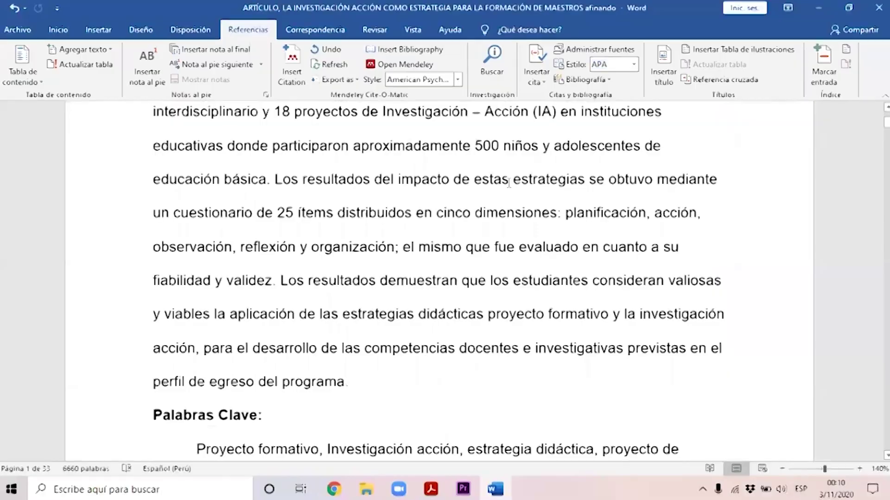
Step: Start a new citation source of type Libro at the end of the page 4 paragraph ending in "época."
scroll(508, 183, "down", 15)
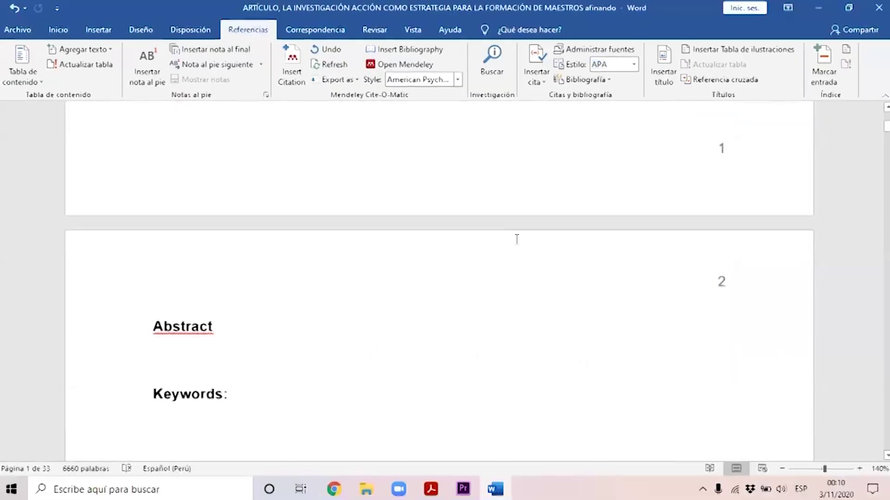
scroll(517, 246, "down", 9)
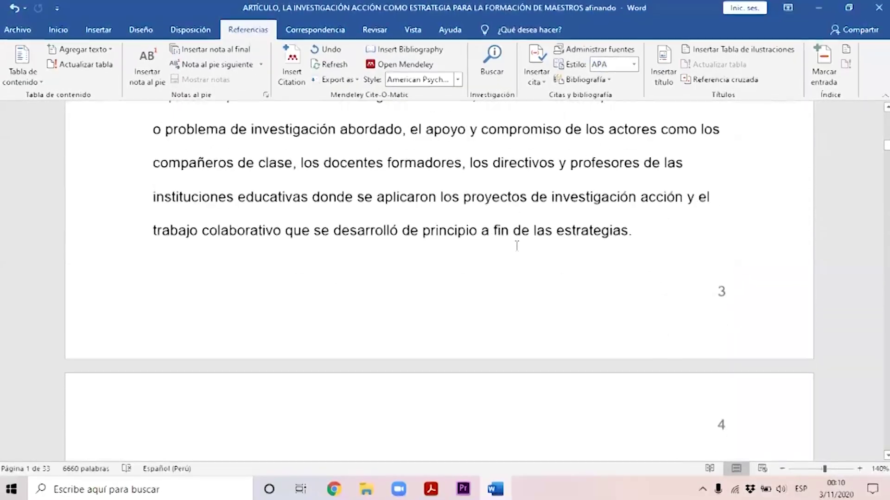
scroll(518, 250, "up", 3)
scroll(520, 254, "down", 1)
scroll(519, 252, "down", 10)
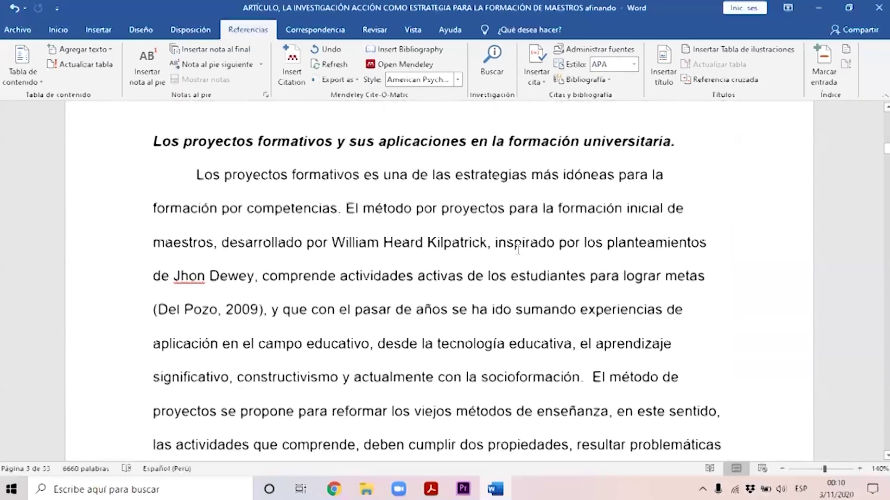
scroll(580, 316, "down", 8)
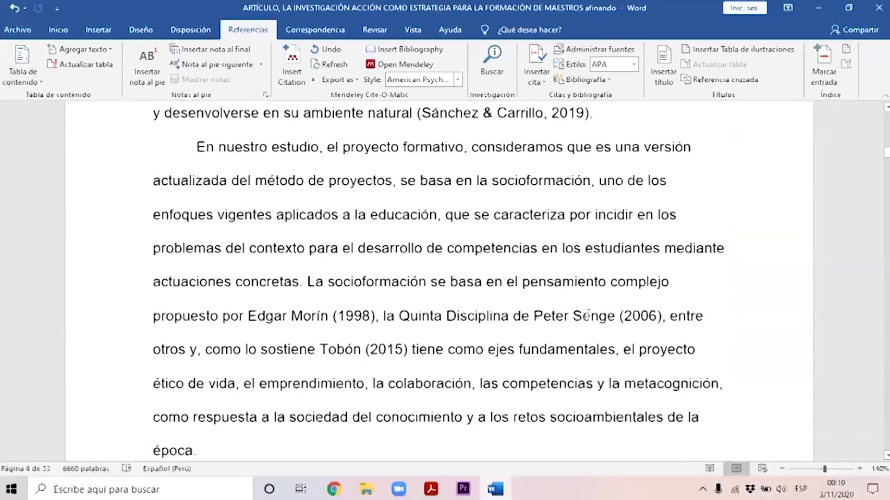
left_click(217, 278)
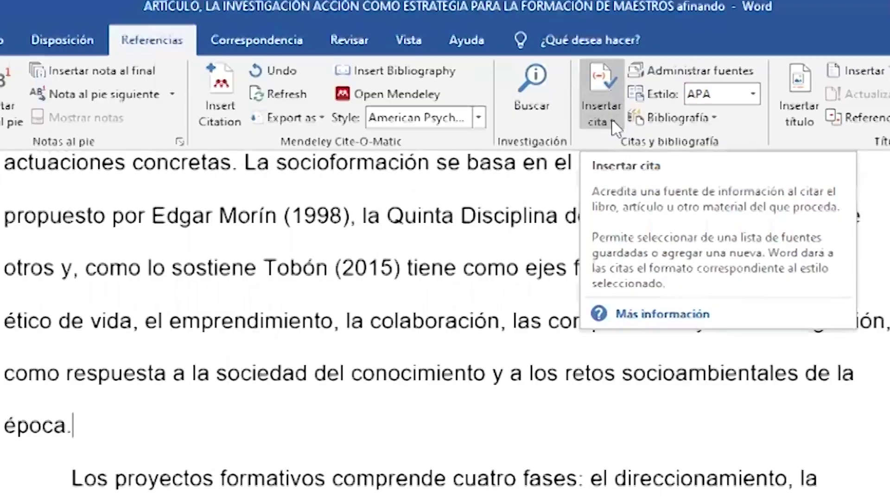
left_click(610, 119)
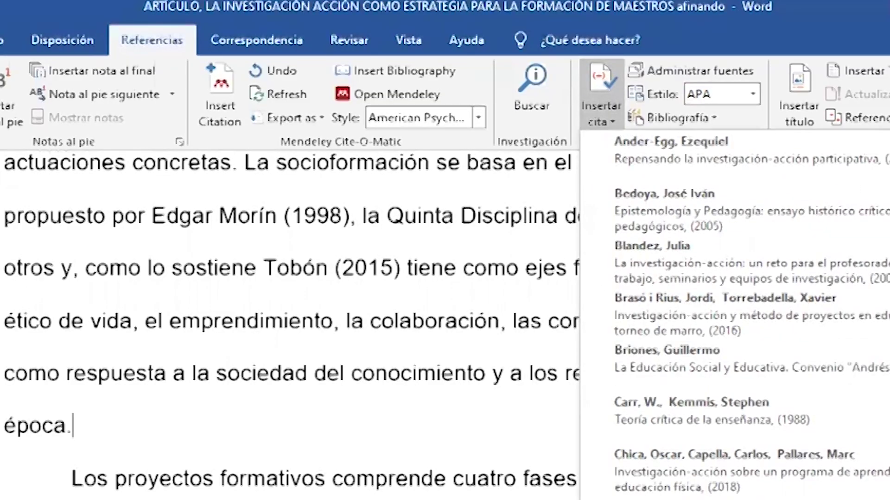
left_click(583, 451)
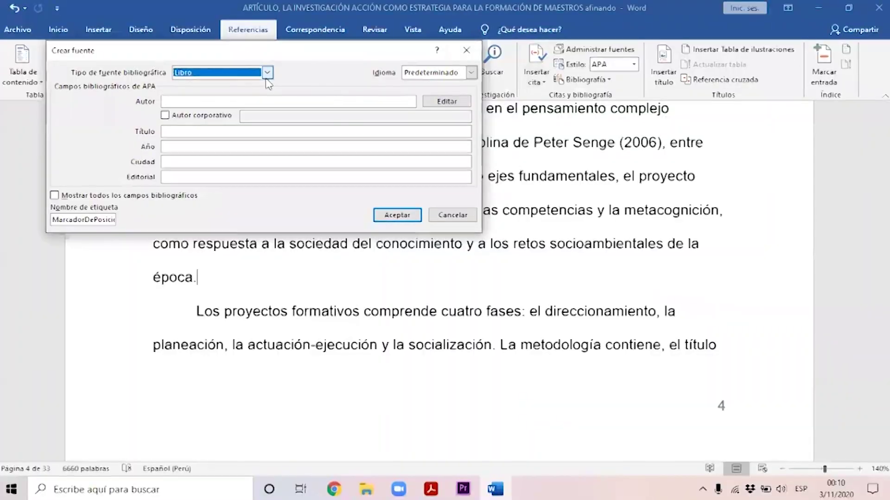
left_click(268, 73)
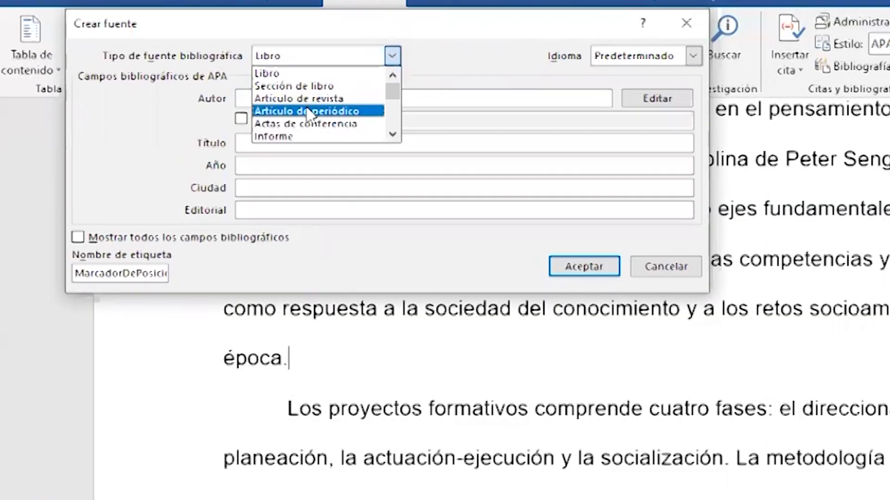
left_click(323, 83)
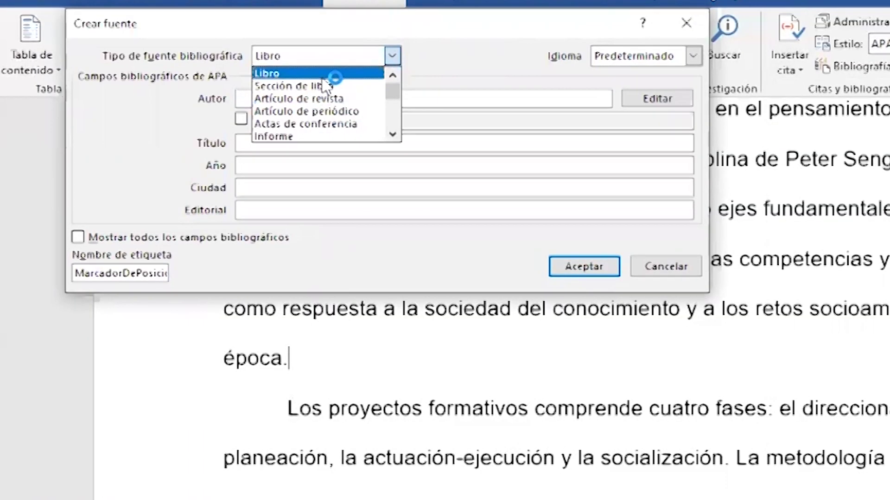
left_click(324, 78)
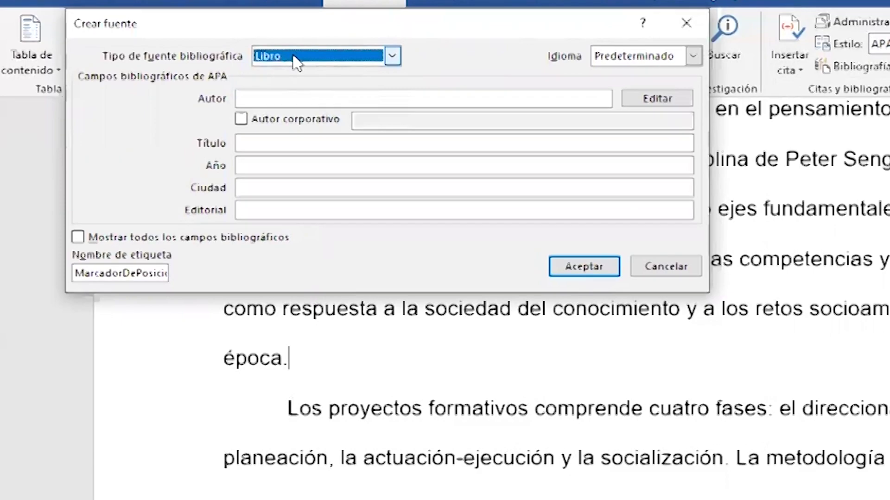
Step: Add the author's surname, first name and second name to the new book source
left_click(656, 98)
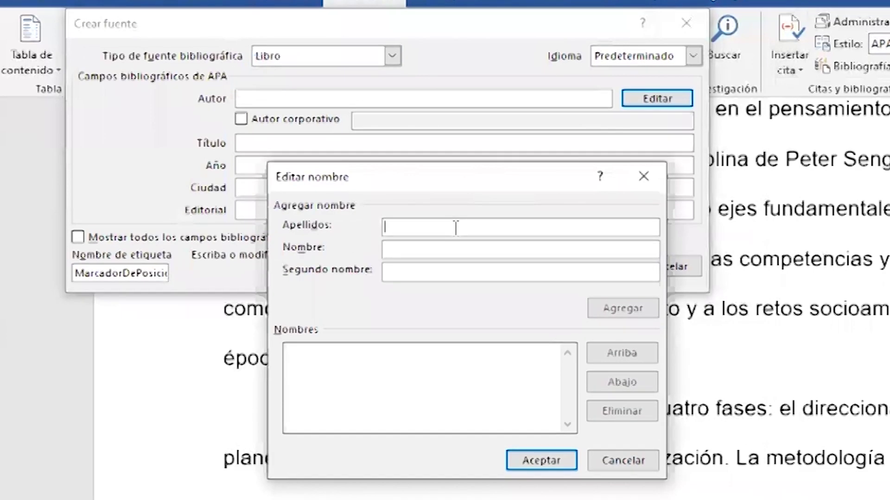
left_click(455, 228)
type("Palacios")
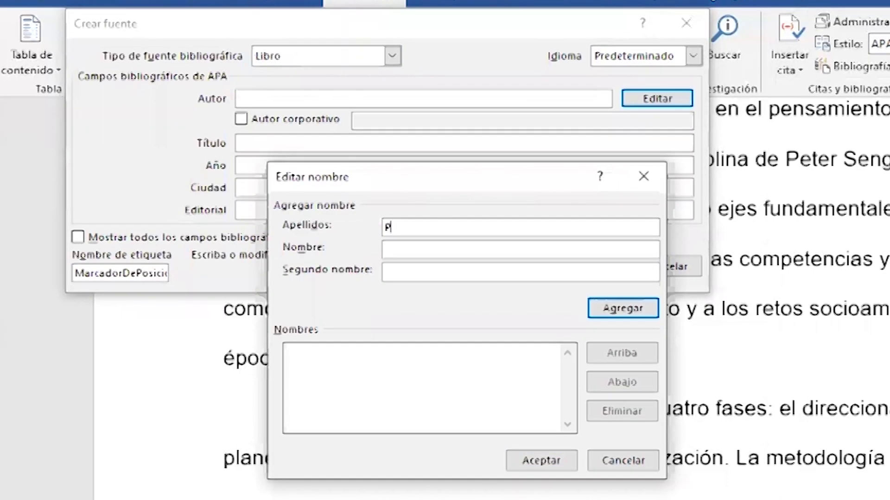
key("Tab")
type("Pedro")
key("Tab")
type("Gonzalo")
left_click(627, 309)
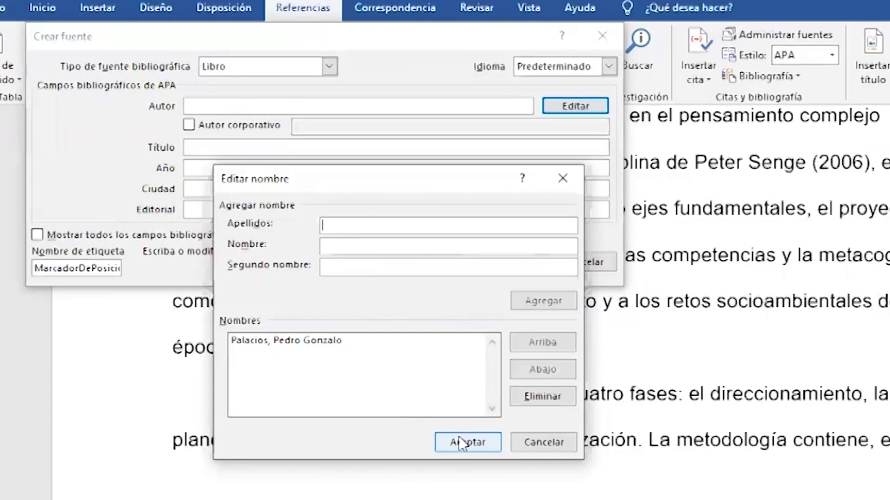
left_click(541, 460)
Step: Complete the book source with title "La sociedad del conocimiento", year 2020, city Lima and publisher San Marcos, and insert its citation
left_click(255, 152)
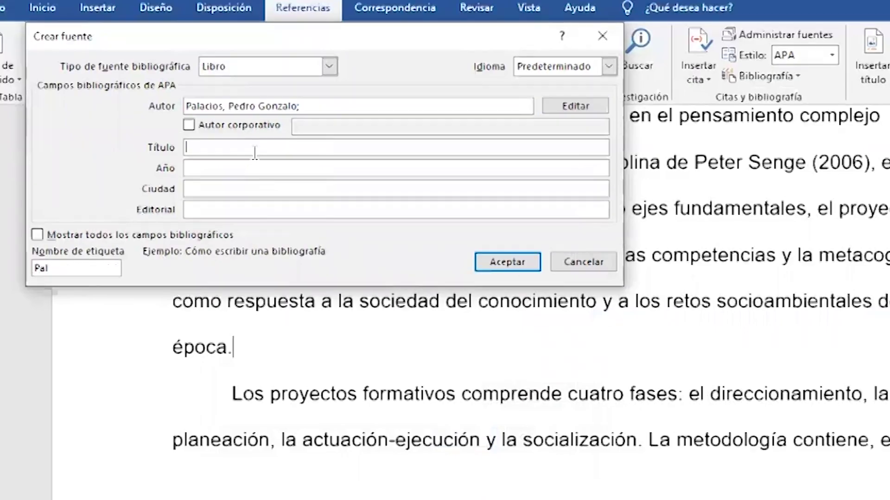
type("La sociedad del conocimiento")
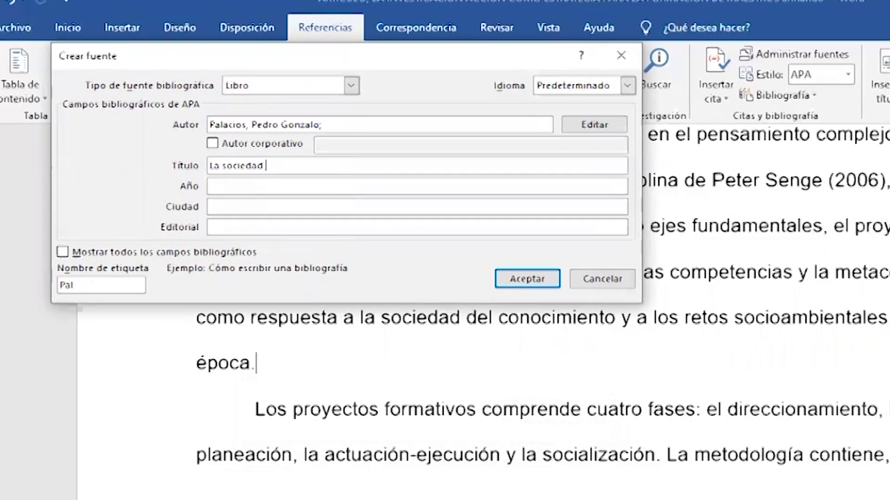
left_click(314, 183)
type("2020")
left_click(297, 207)
type("Lima")
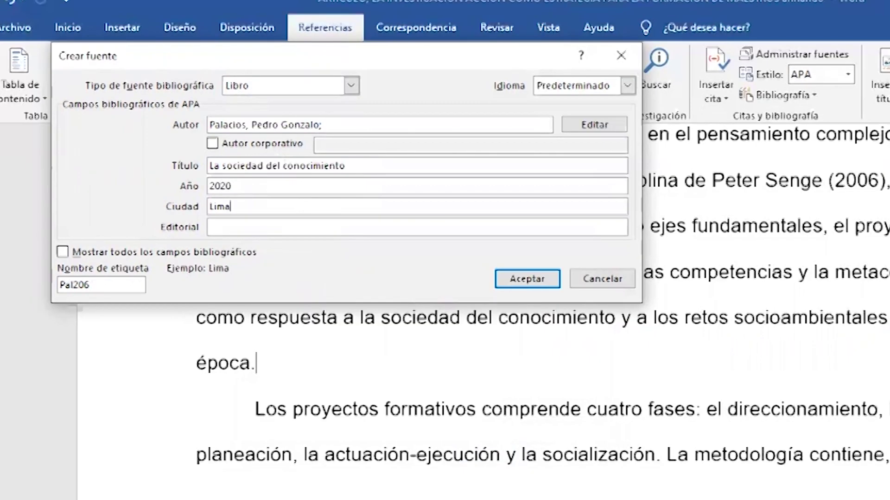
left_click(258, 226)
type("San Marcos")
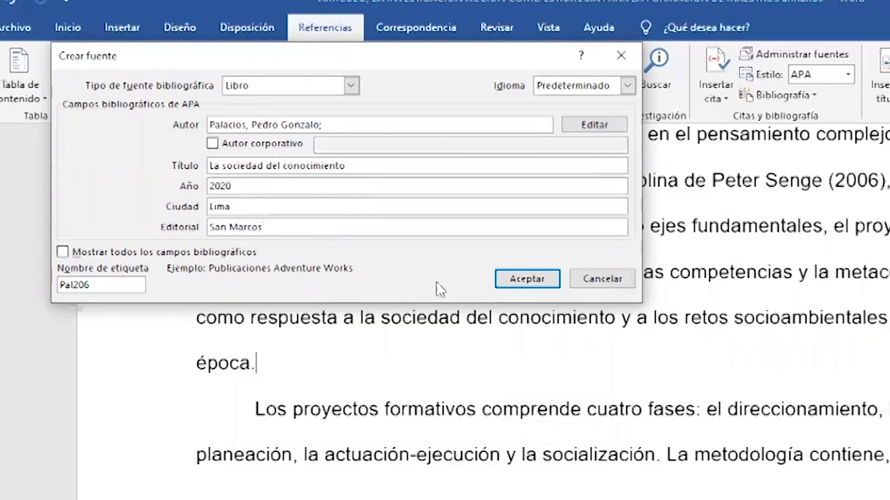
left_click(528, 279)
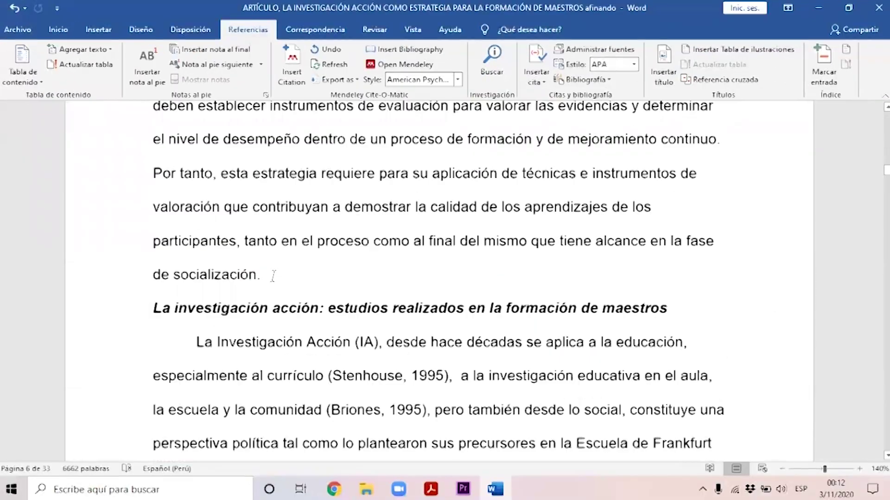
Step: Start a new citation source of type Artículo de revista at the end of the page 6 paragraph ending in "socialización."
left_click(273, 276)
left_click(537, 82)
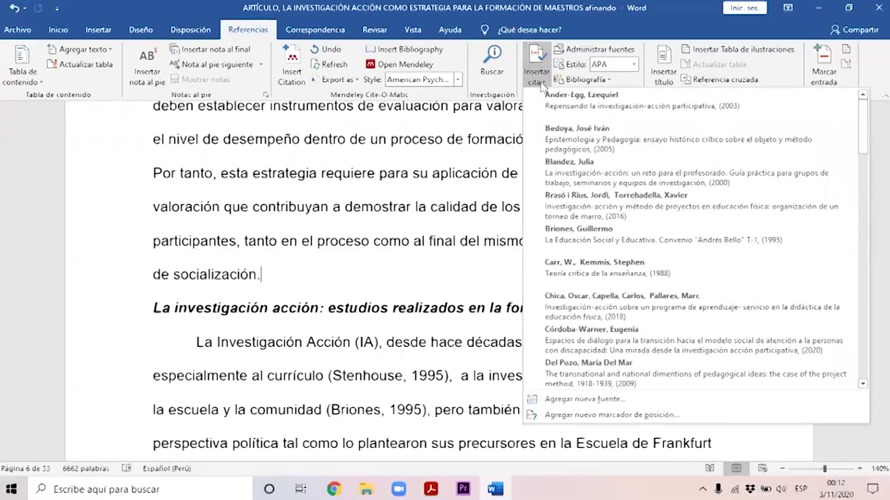
left_click(558, 399)
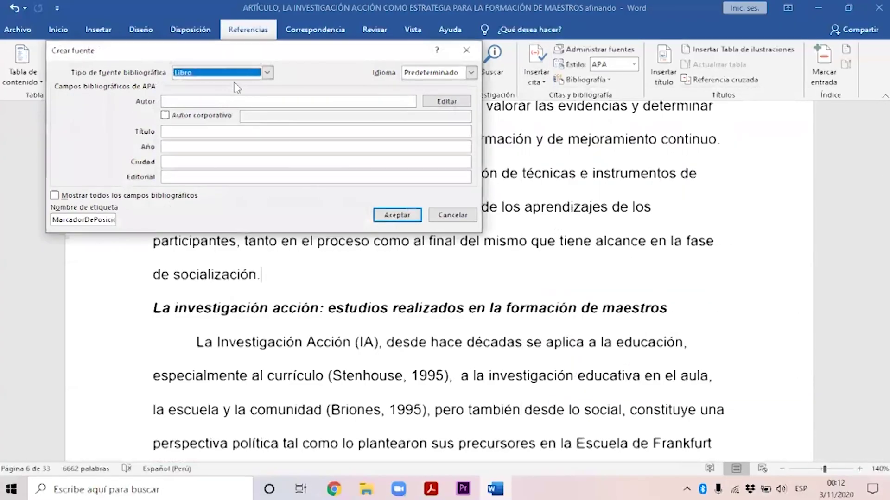
left_click(267, 72)
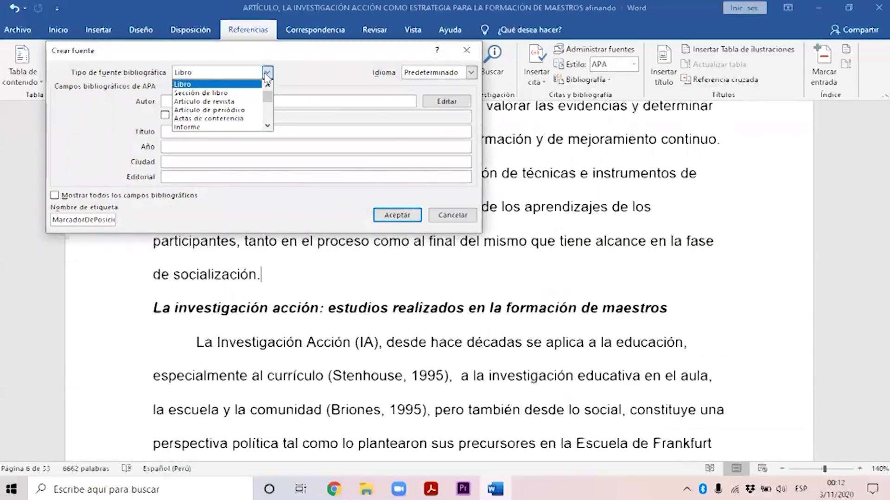
left_click(249, 102)
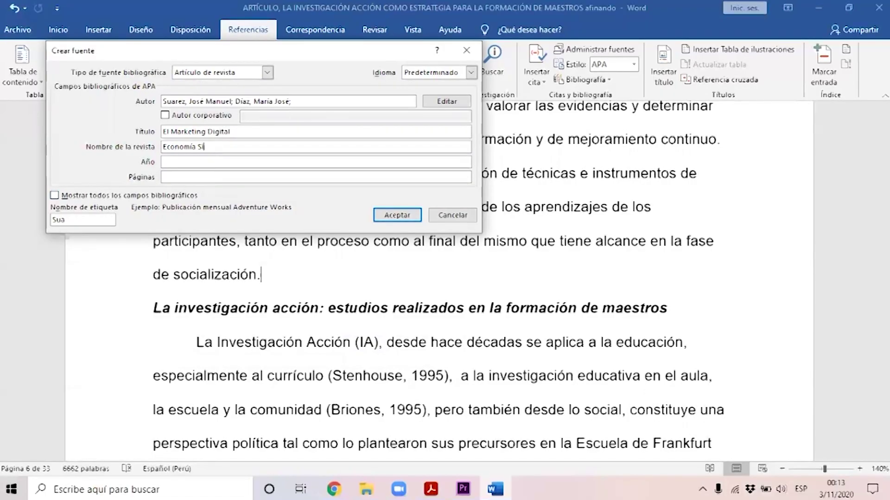
Step: Complete the journal name as "Economía Siglo XXI" and set the article's year to 2020 and pages to 21-36
type("XXI")
key("Tab")
type("20")
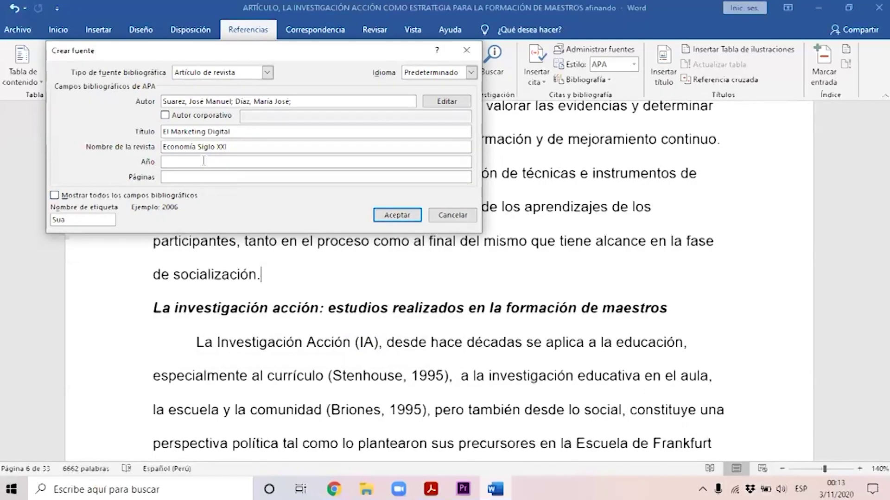
type("20")
left_click(193, 174)
type("21-")
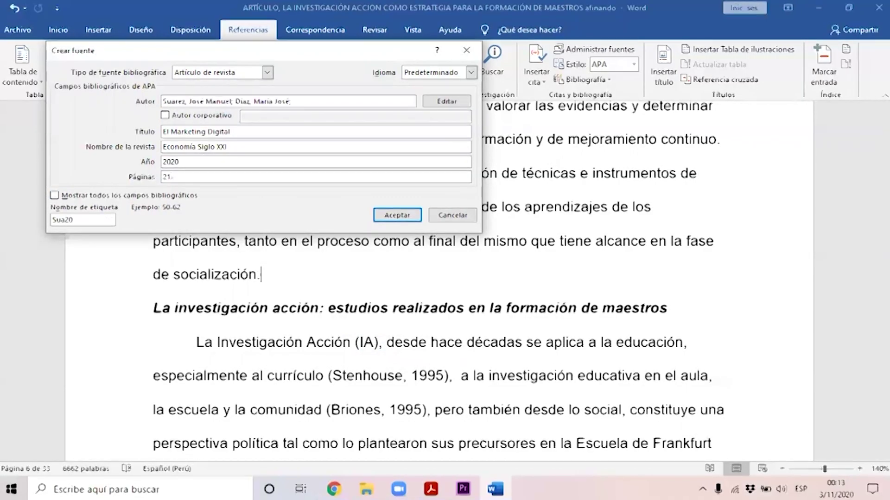
type("36")
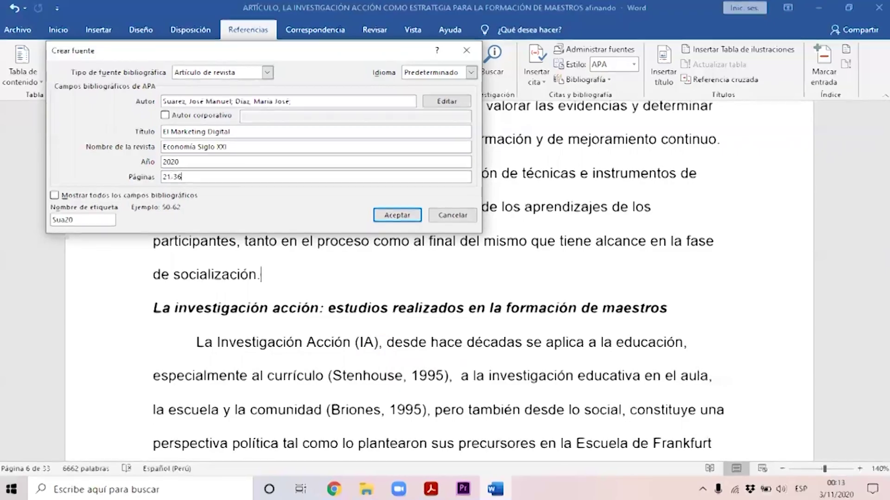
Step: Show all bibliographic fields, set the article's volume to 16 and number to 2, and insert its citation
left_click(55, 196)
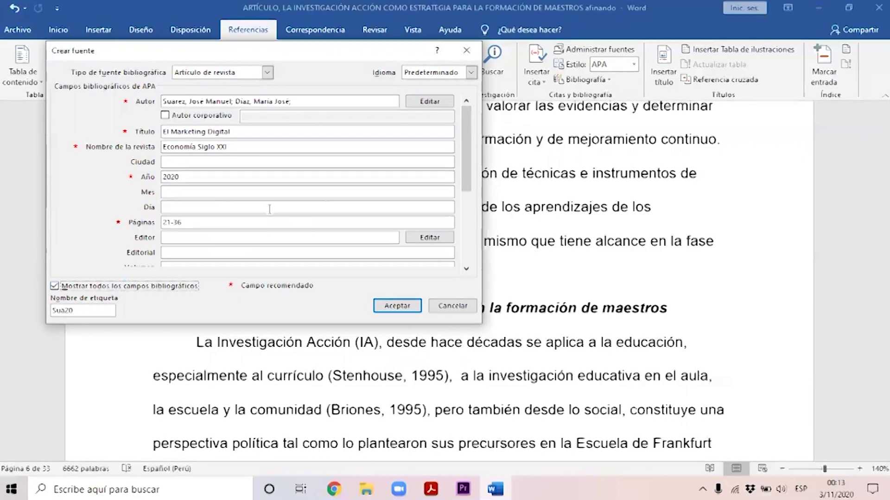
scroll(194, 209, "down", 2)
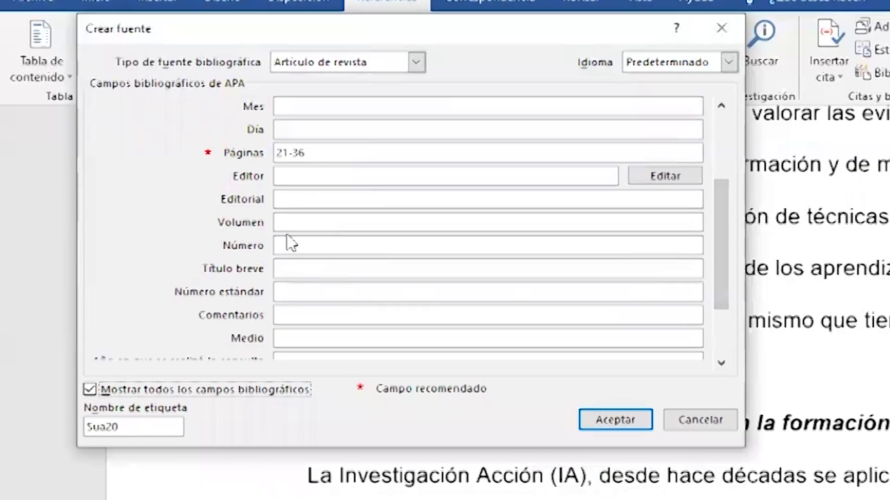
left_click(342, 222)
type("1")
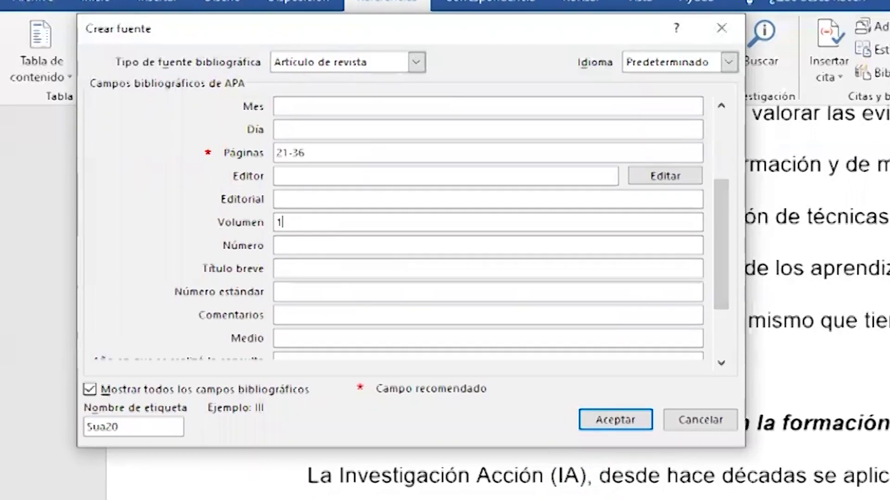
type("6")
left_click(346, 244)
type("2")
left_click_drag(721, 255, 719, 320)
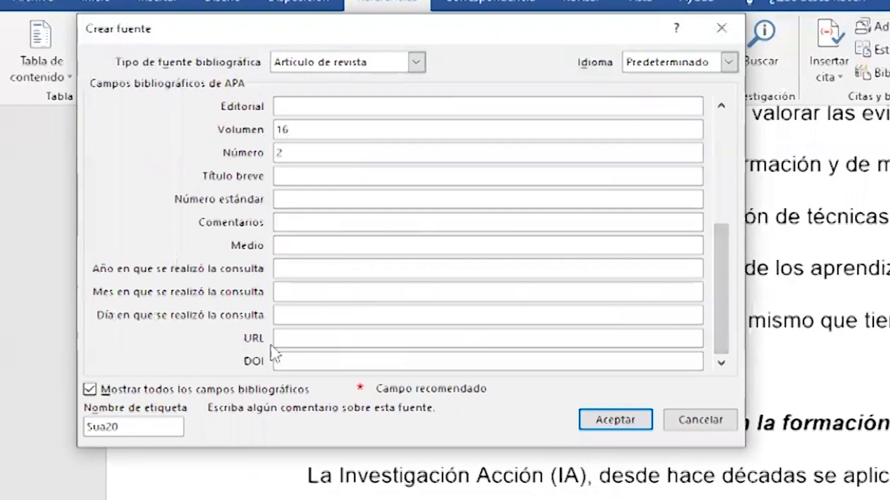
left_click(285, 340)
left_click(288, 359)
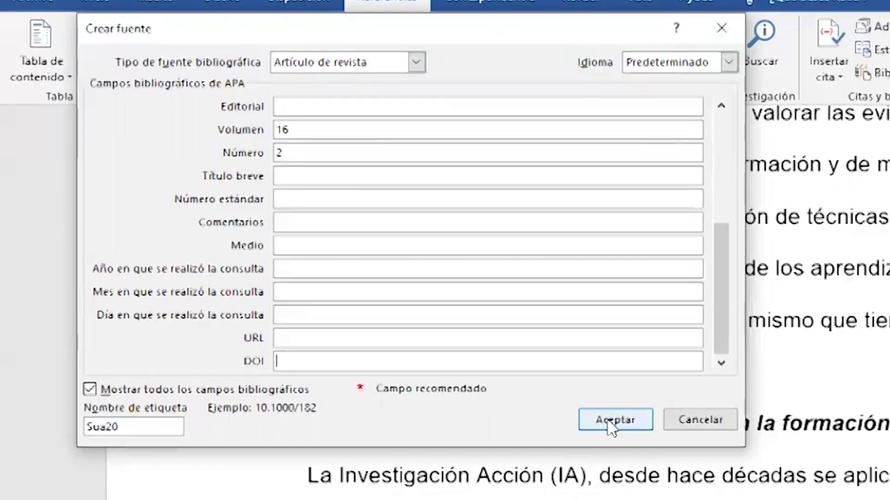
left_click(613, 421)
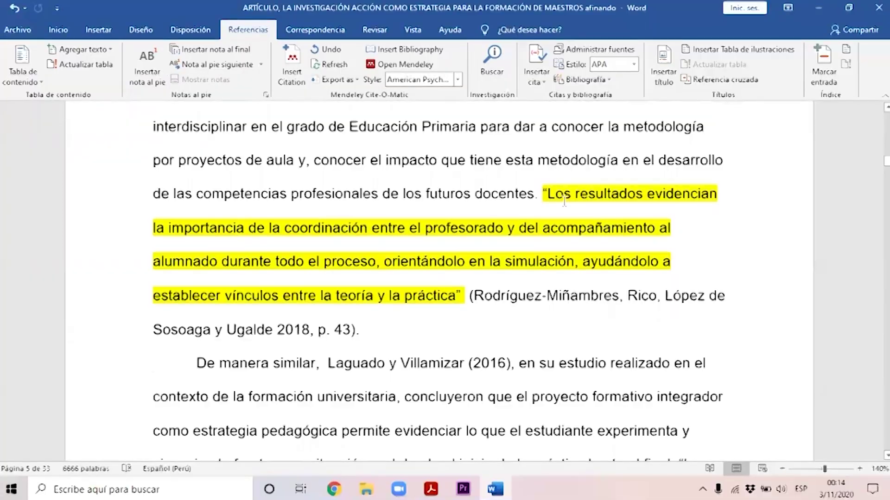
Step: Examine the highlighted short quotation on page 5, the indented block quotation on page 9 and the highlighted paraphrase on page 10
left_click(546, 194)
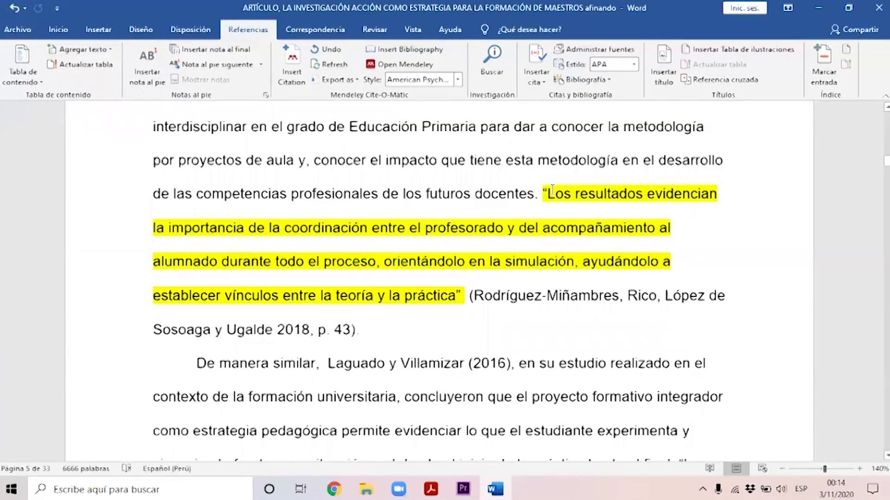
left_click_drag(546, 194, 455, 296)
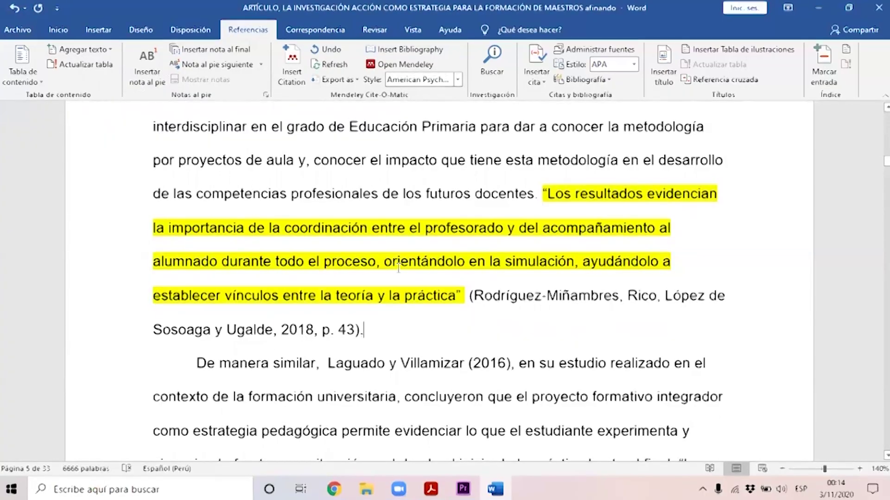
scroll(400, 270, "down", 12)
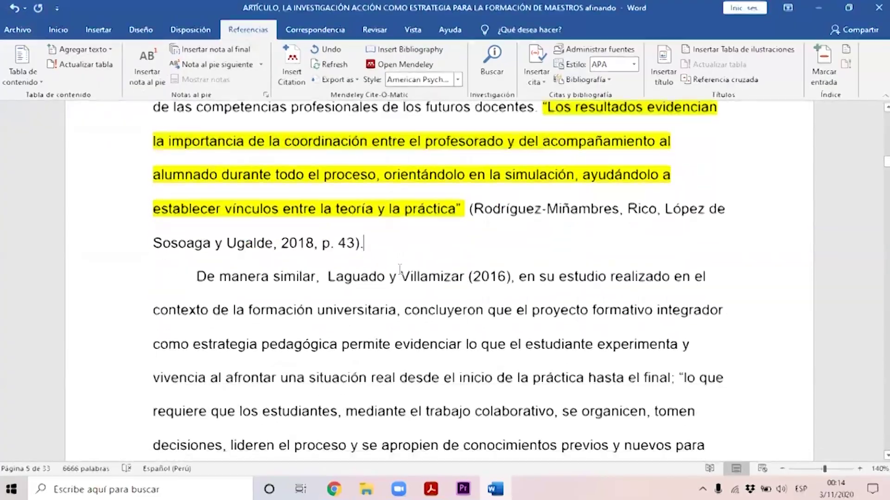
scroll(380, 275, "down", 14)
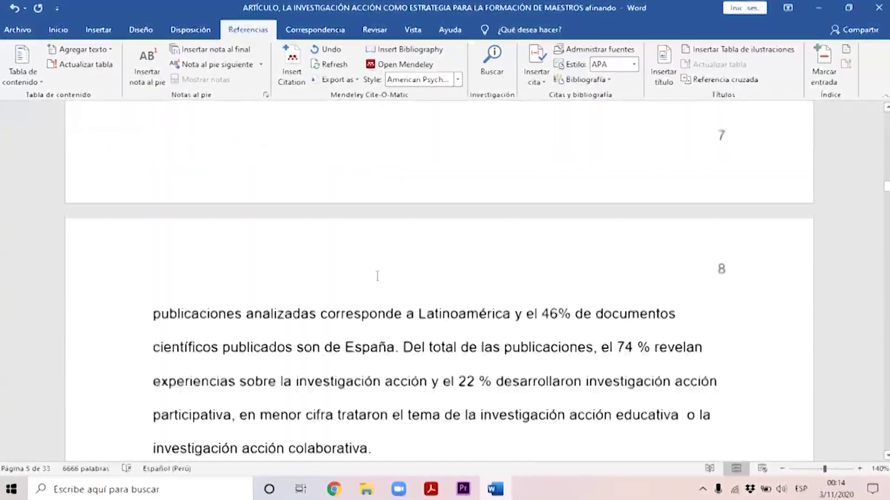
scroll(369, 281, "down", 13)
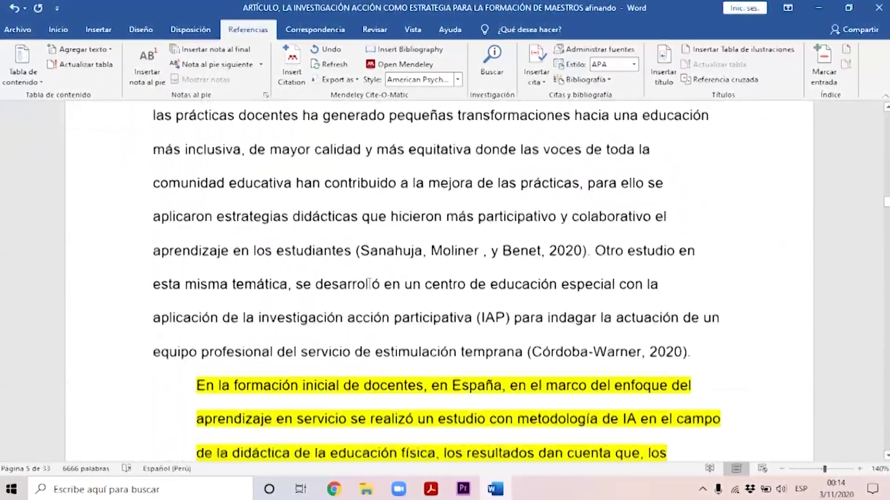
scroll(211, 277, "up", 3)
left_click_drag(210, 277, 283, 437)
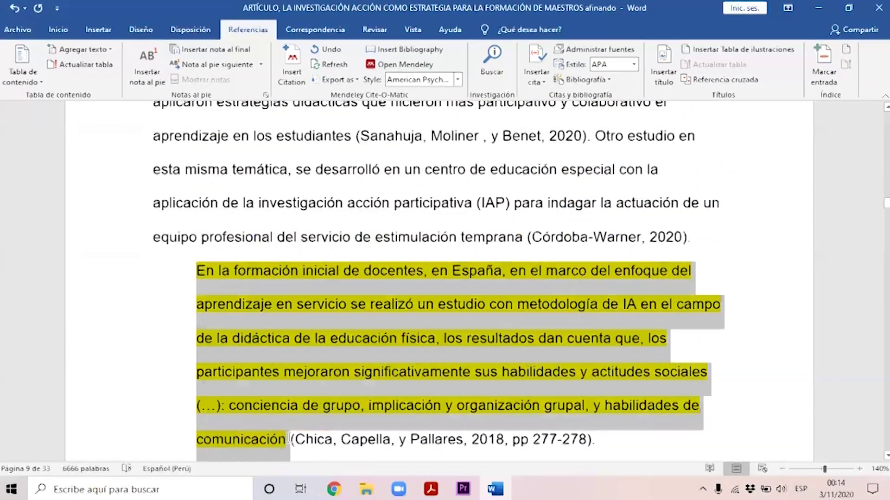
scroll(457, 255, "down", 12)
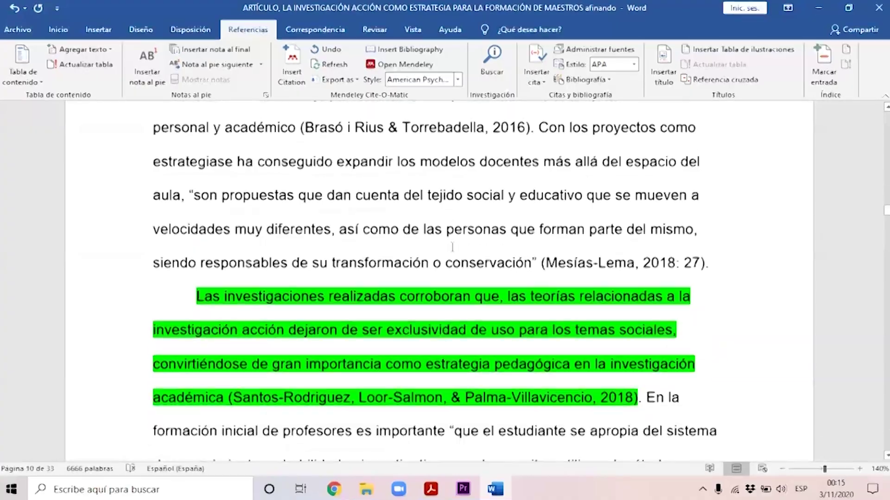
left_click(457, 255)
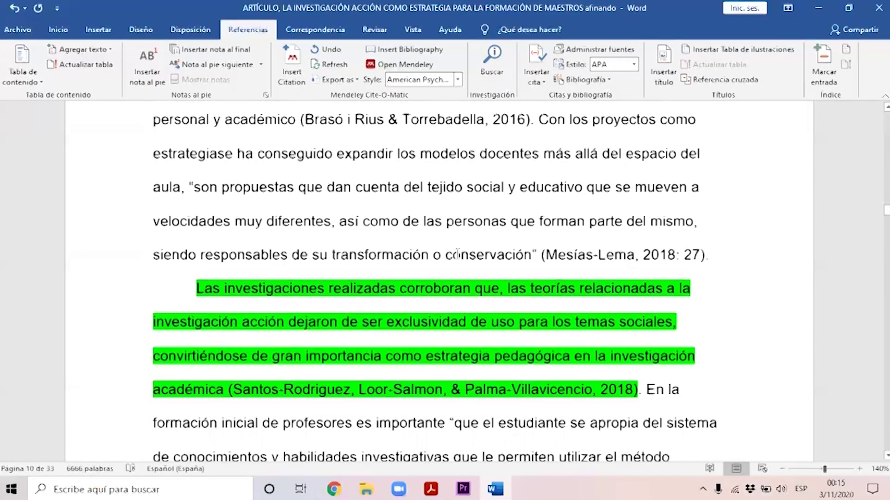
Step: Insert the built-in Bibliografía list at the end of the document and look through its entries
key("ctrl+End")
left_click(540, 83)
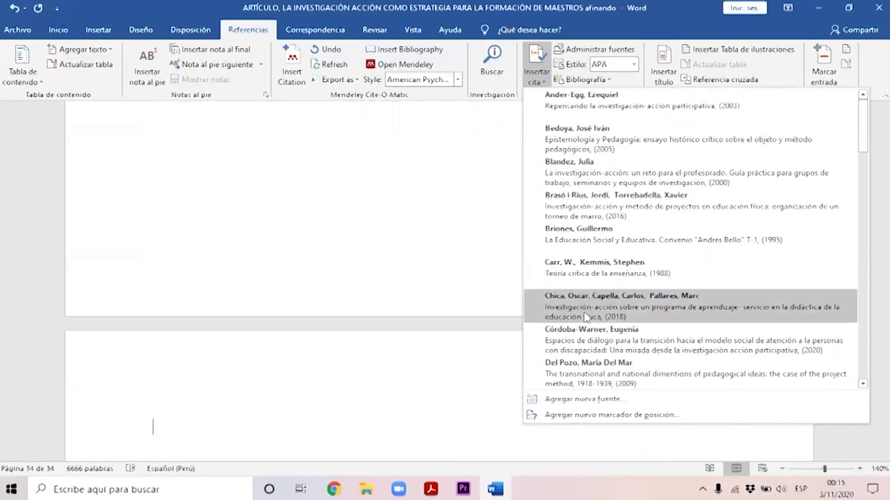
left_click(599, 80)
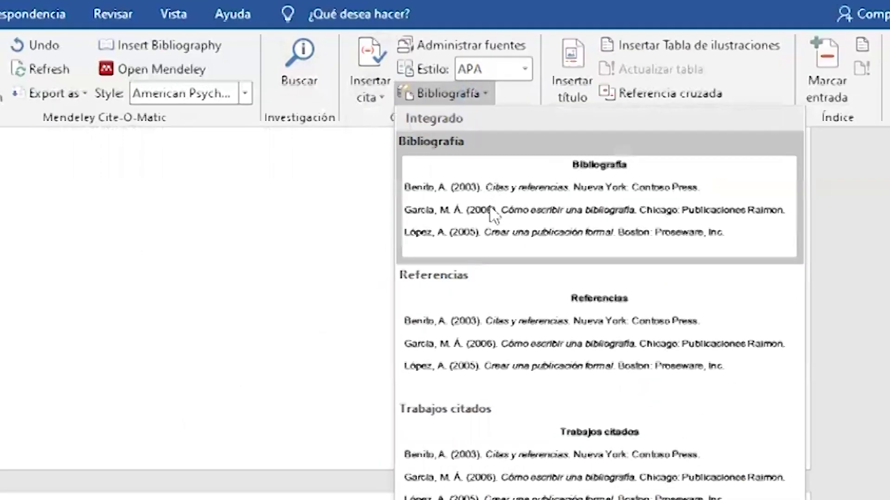
left_click(494, 214)
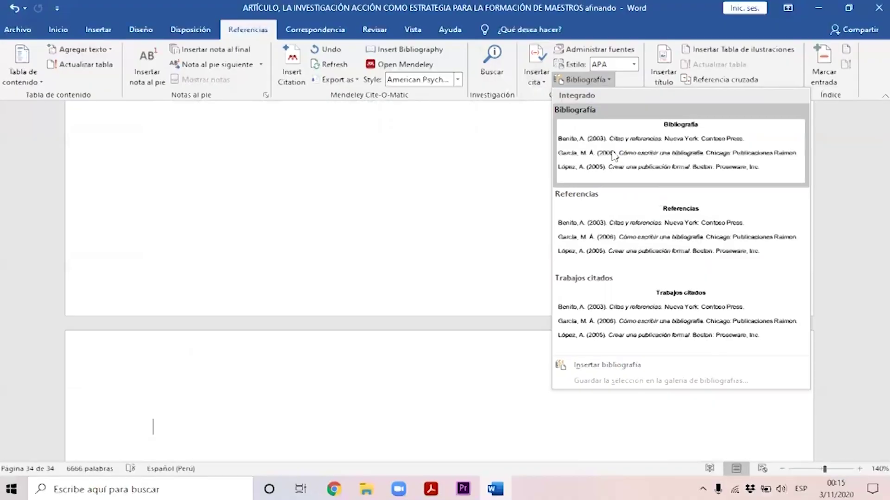
scroll(357, 347, "up", 15)
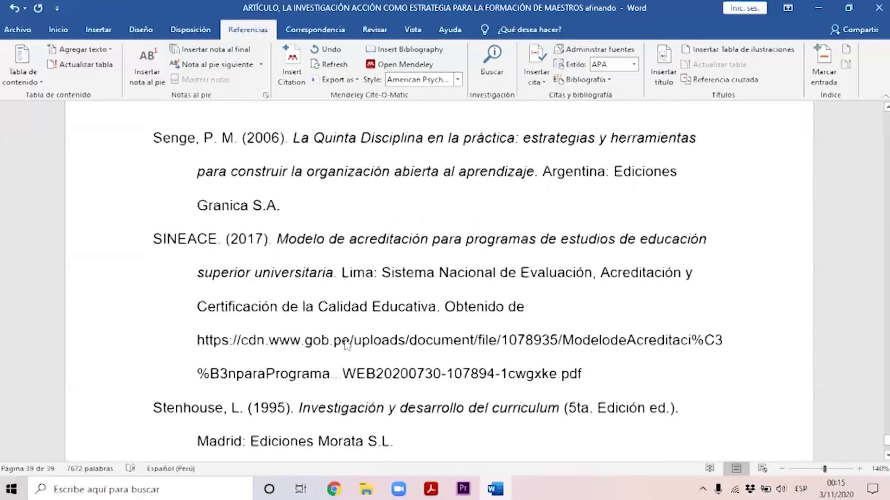
scroll(330, 355, "up", 15)
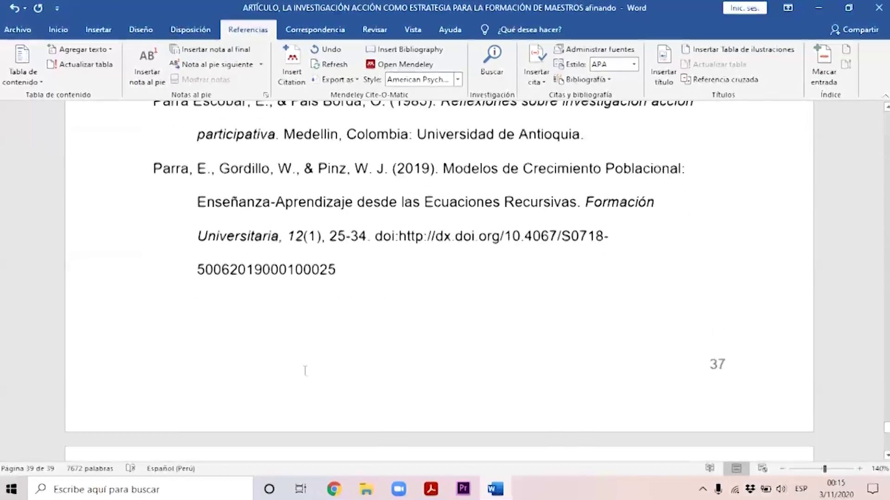